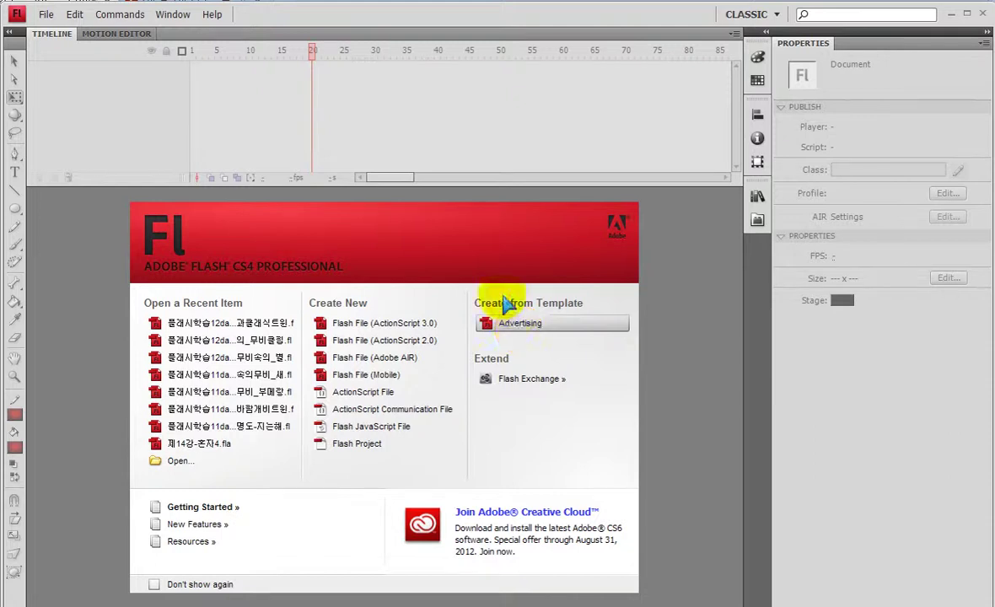
- Create a Flash file with ActionScript 2.0 and save it as 플래시학습12day_중심점의위치에따른변화
left_click(382, 342)
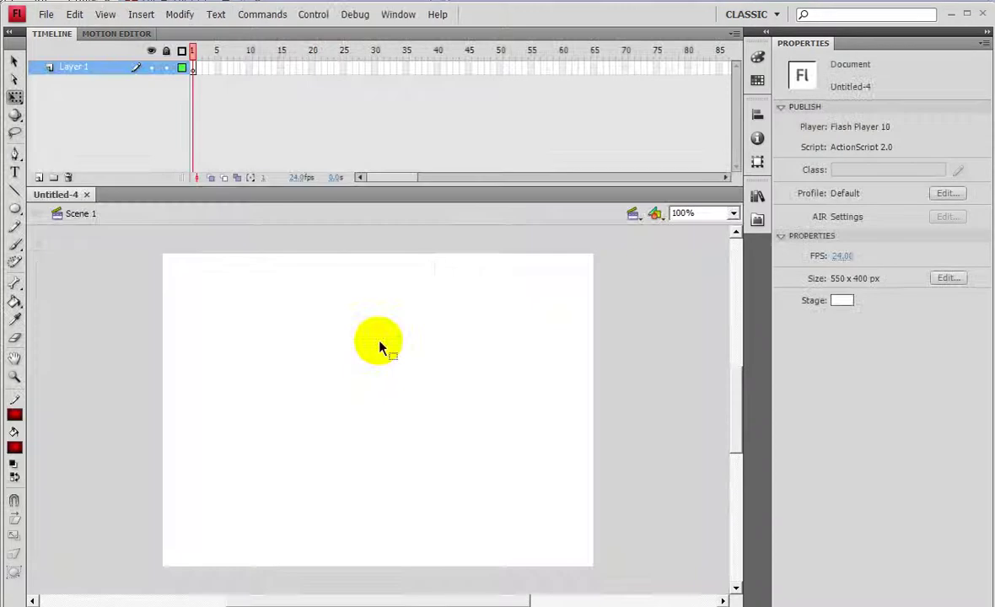
key("ctrl+s")
left_click_drag(433, 398, 502, 420)
left_click(704, 250)
type("중심점의")
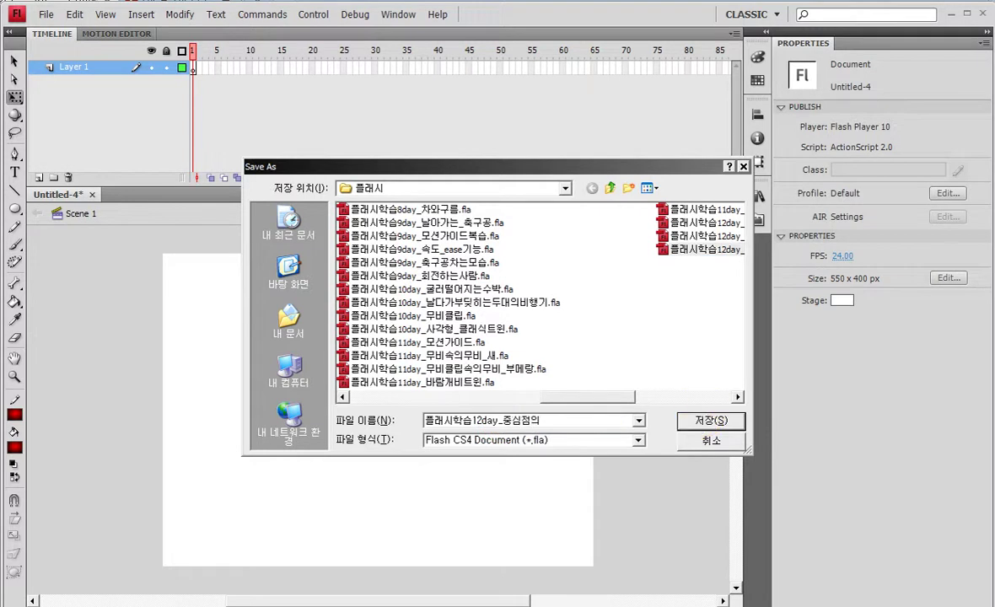
type("위치에따른변화")
left_click(704, 420)
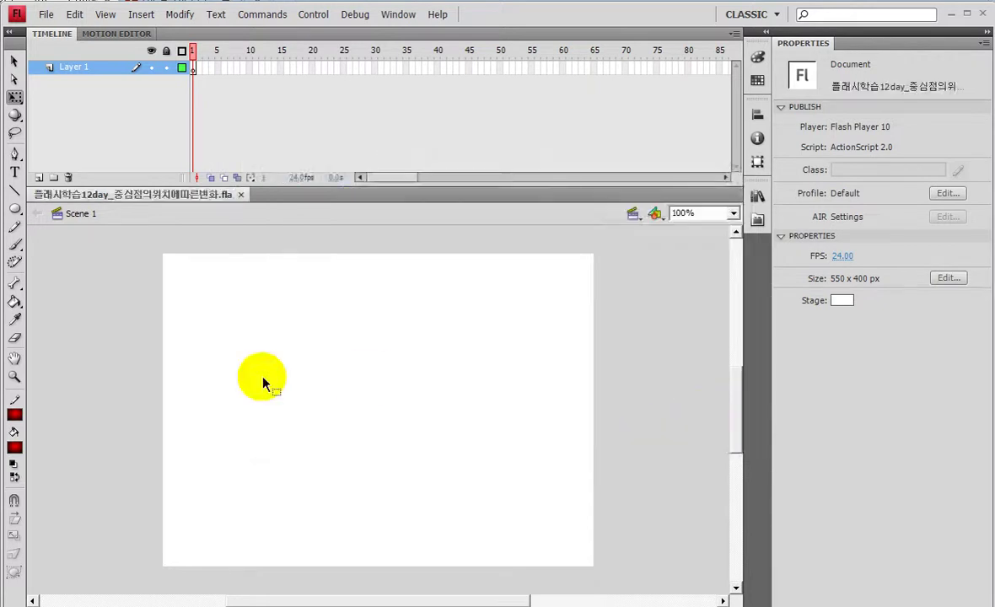
- With the Rectangle Primitive tool, draw a strokeless red radial-gradient square about 300 px wide and move it near the stage's centre
left_click(13, 211)
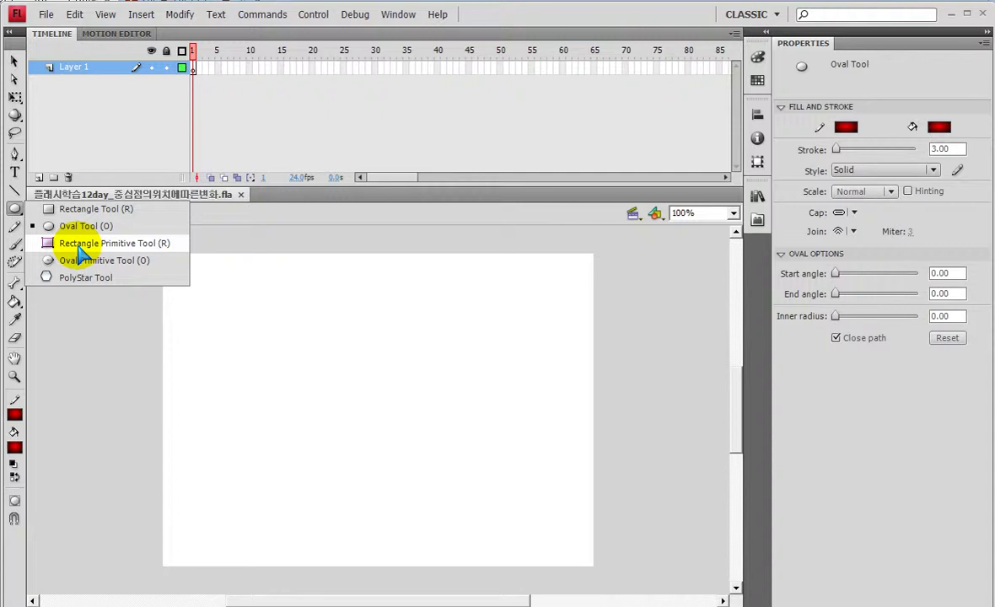
left_click(82, 244)
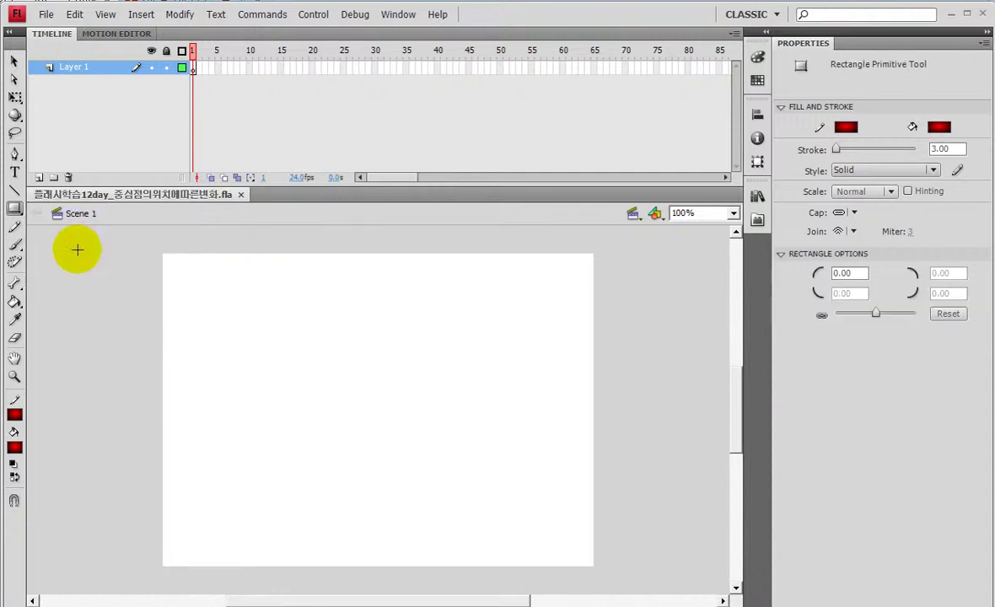
left_click(822, 316)
left_click(822, 317)
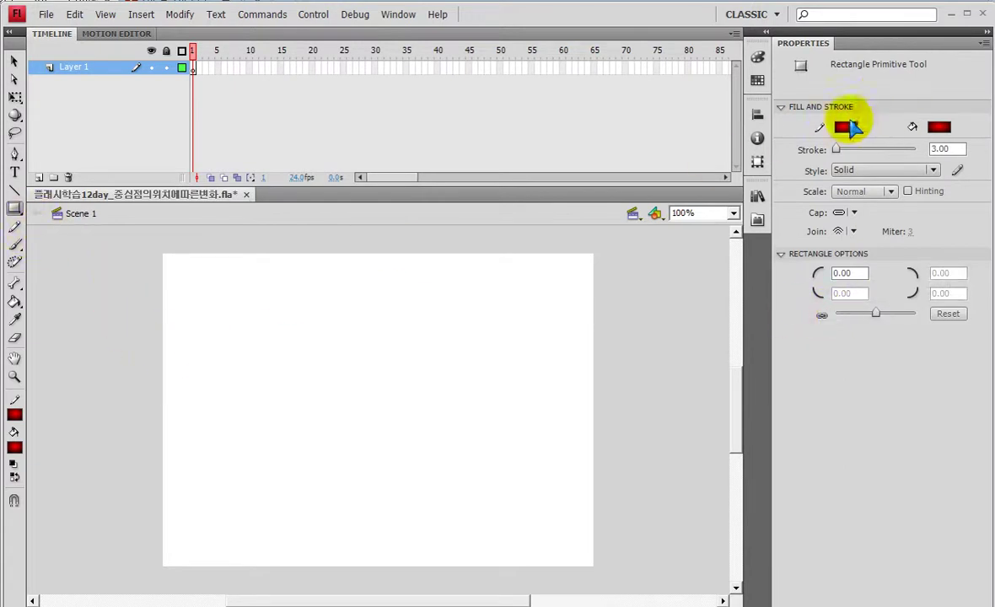
left_click(844, 131)
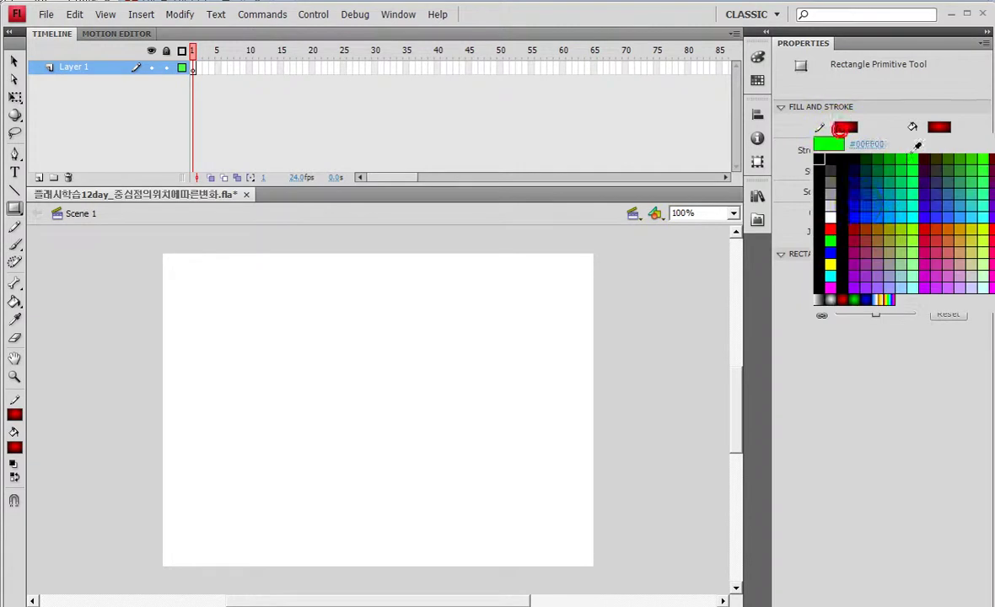
left_click(977, 144)
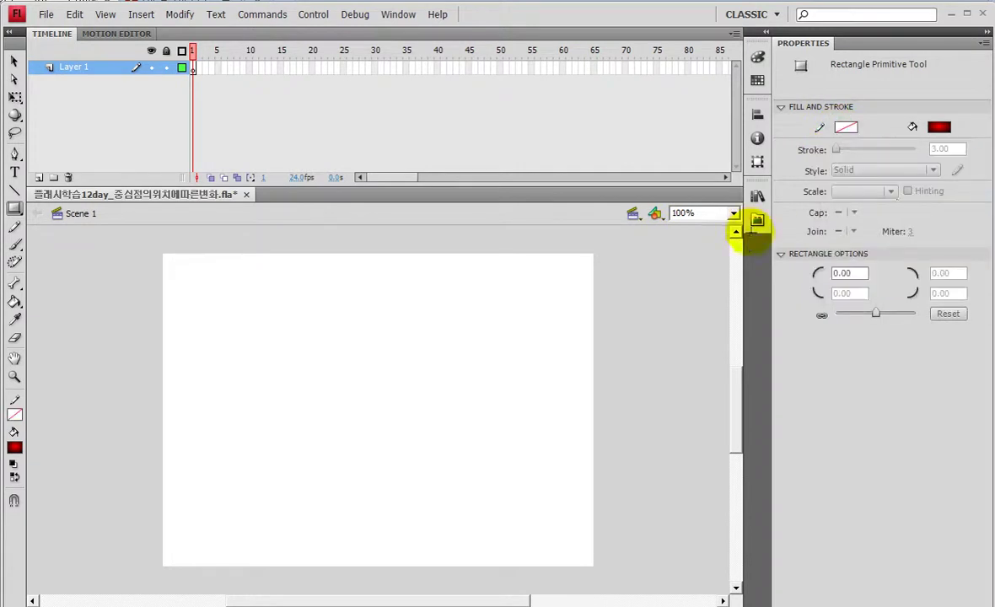
mouse_move(267, 317)
left_mouse_down()
mouse_move(473, 451)
mouse_move(501, 551)
left_mouse_up()
left_click_drag(357, 387, 357, 408)
key("ctrl+z")
left_click(13, 61)
left_click_drag(423, 453, 414, 412)
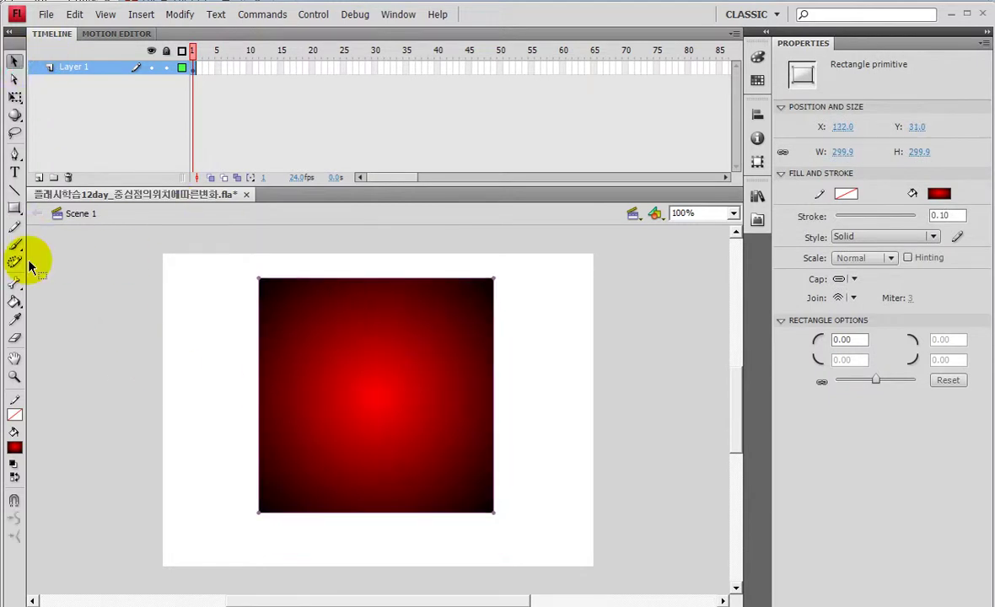
- Unlink the square's corner radii and set the upper-left and lower-right corners to 50
left_click(822, 383)
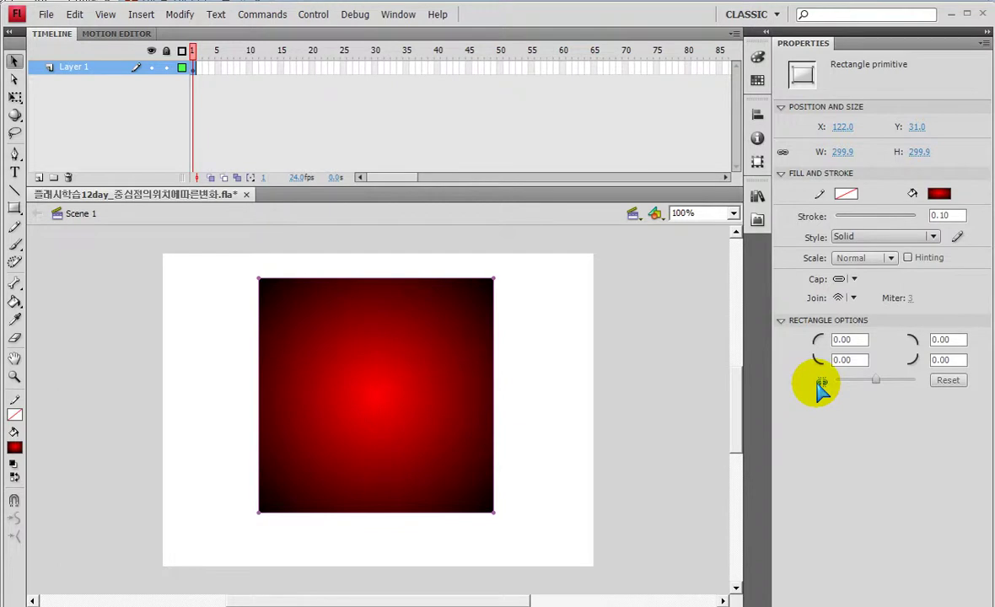
left_click(842, 340)
type("50")
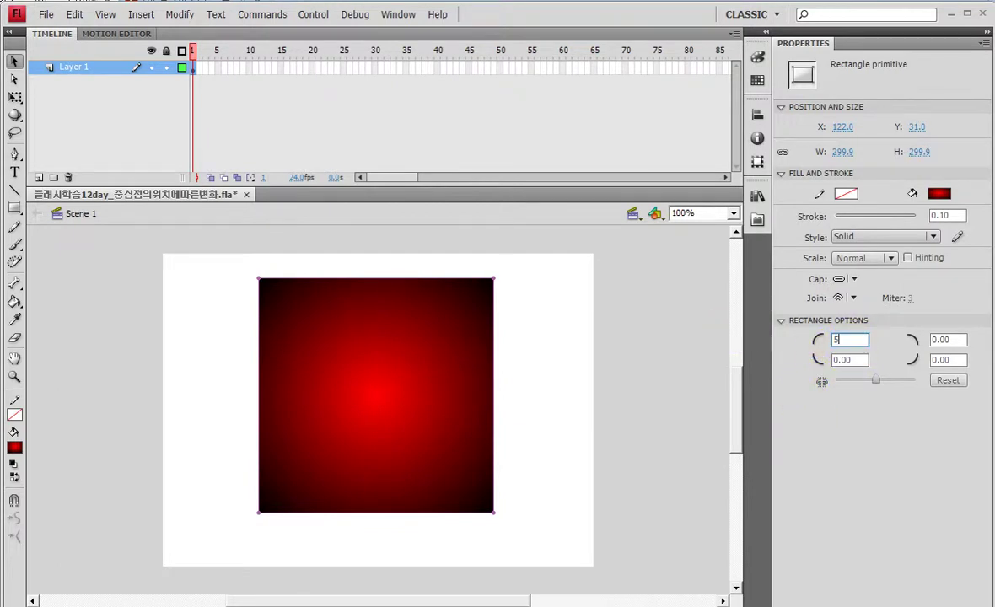
left_click(948, 361)
type("50")
key("Return")
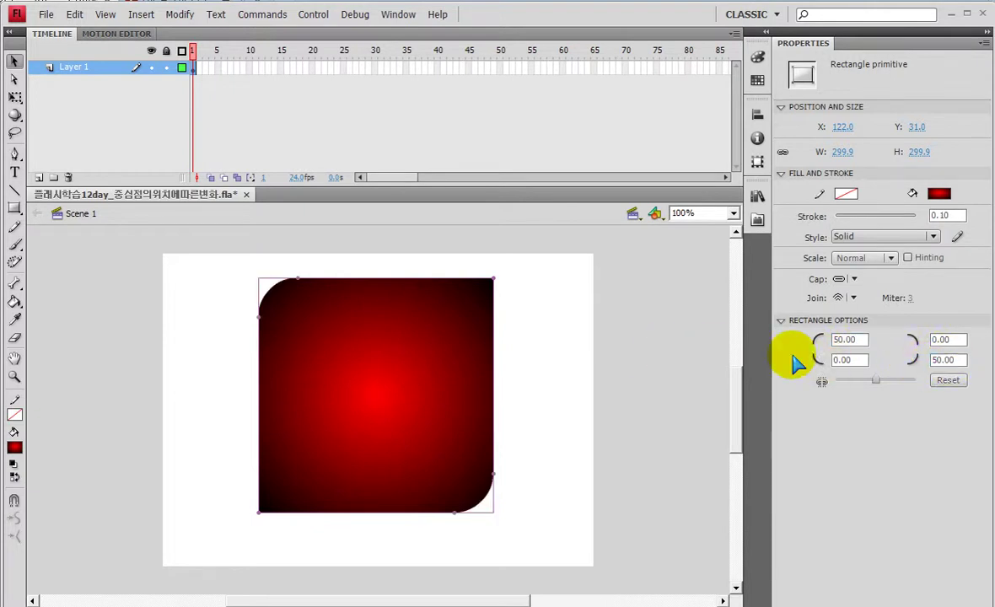
- Raise the square's upper-left corner radius to 100 and then 200, and set the lower-right corner radius to 200
left_click(841, 340)
type("100")
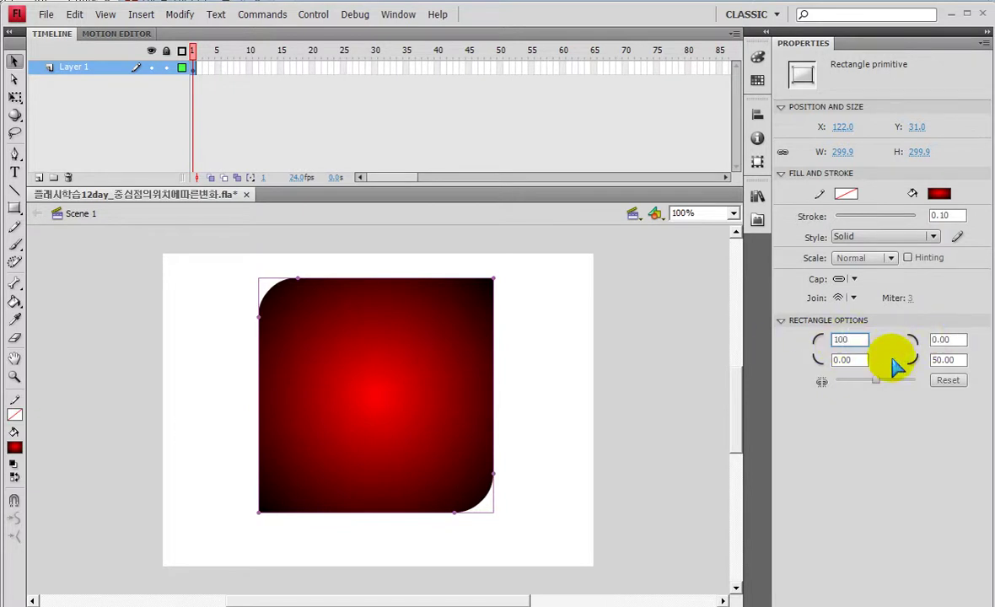
key("Return")
left_click(860, 340)
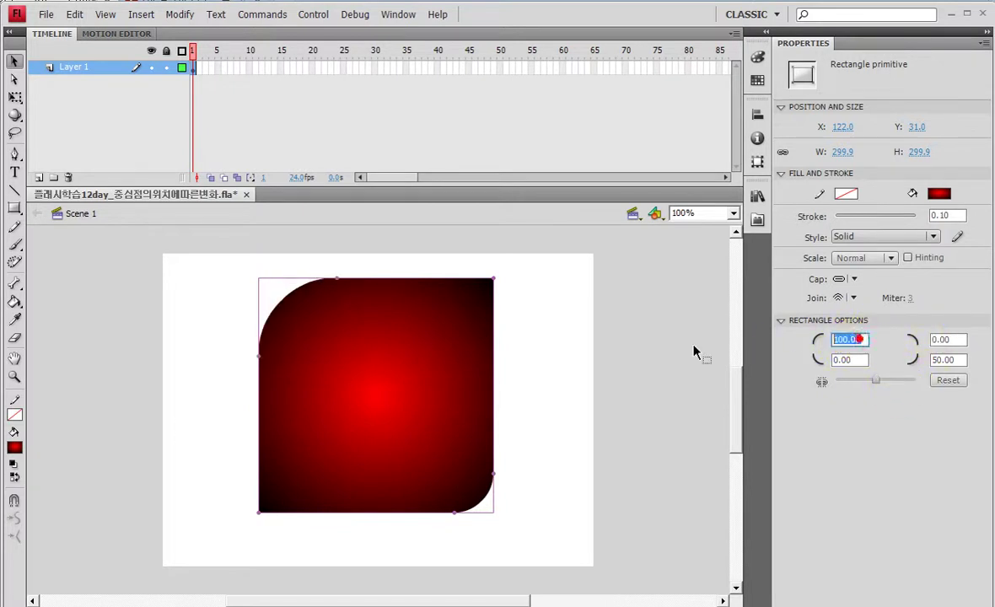
type("200")
key("Return")
left_click(944, 360)
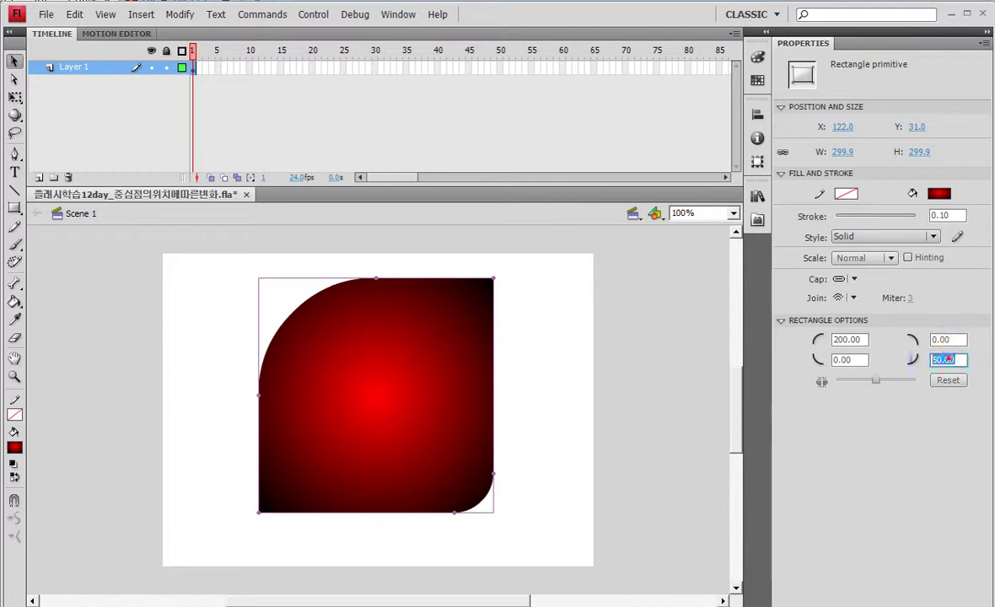
type("200")
key("Return")
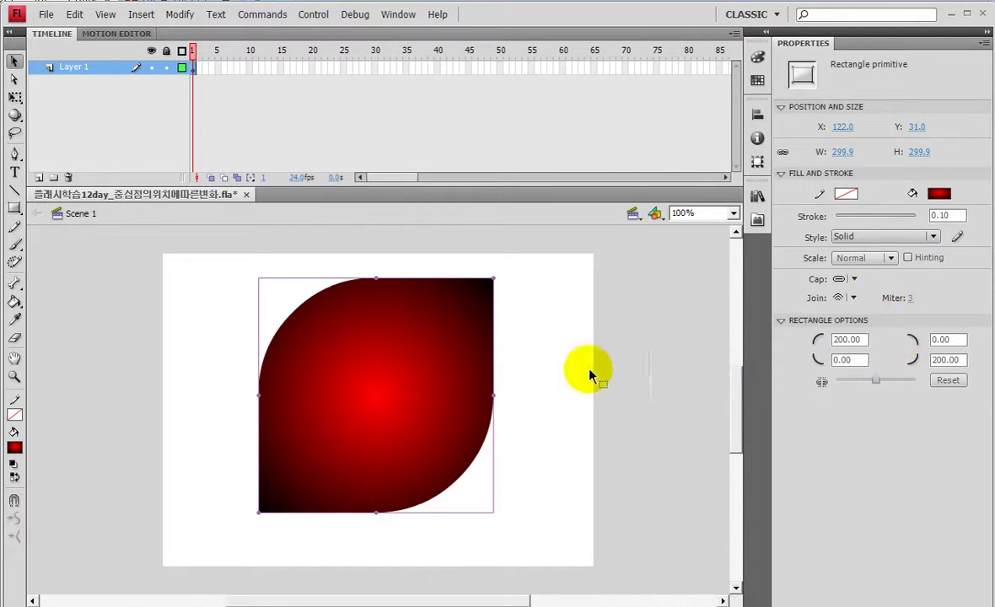
- Convert the leaf-shaped primitive to a movie clip symbol named 송편 with the registration point at its upper-left
left_click(208, 392)
left_click(379, 408)
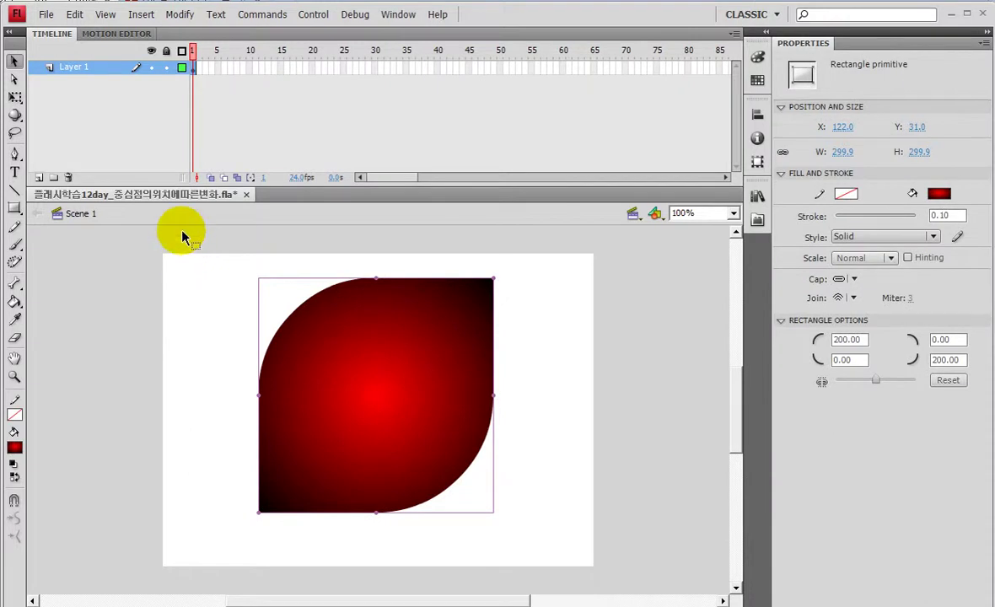
key("F8")
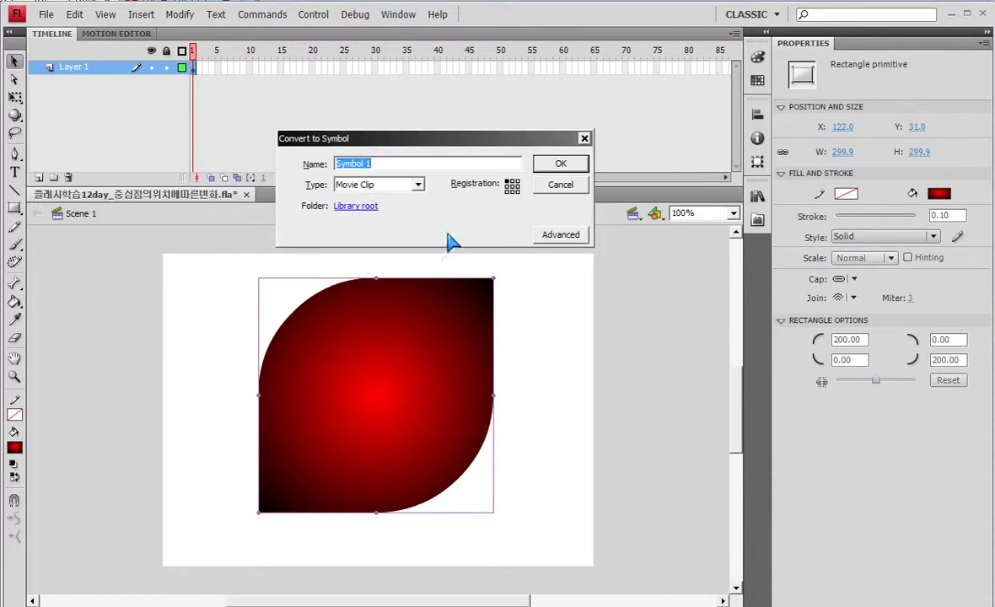
left_click_drag(418, 138, 451, 227)
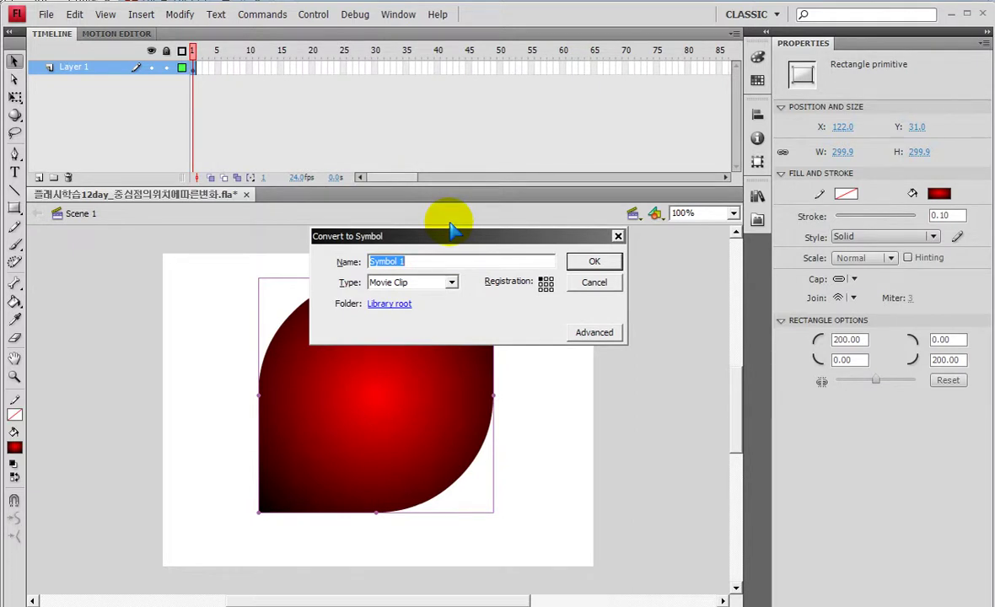
type("ㅅㅗㅇㅁ")
key("Return")
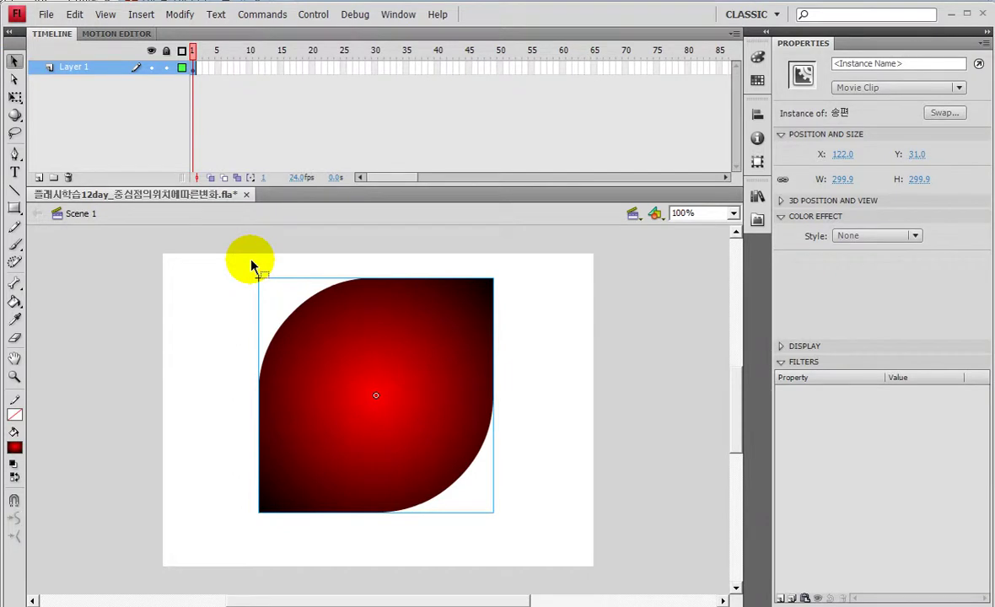
- Align the 송편 instance to the horizontal and vertical centre of the stage
left_click(758, 114)
left_click(612, 141)
left_click(671, 141)
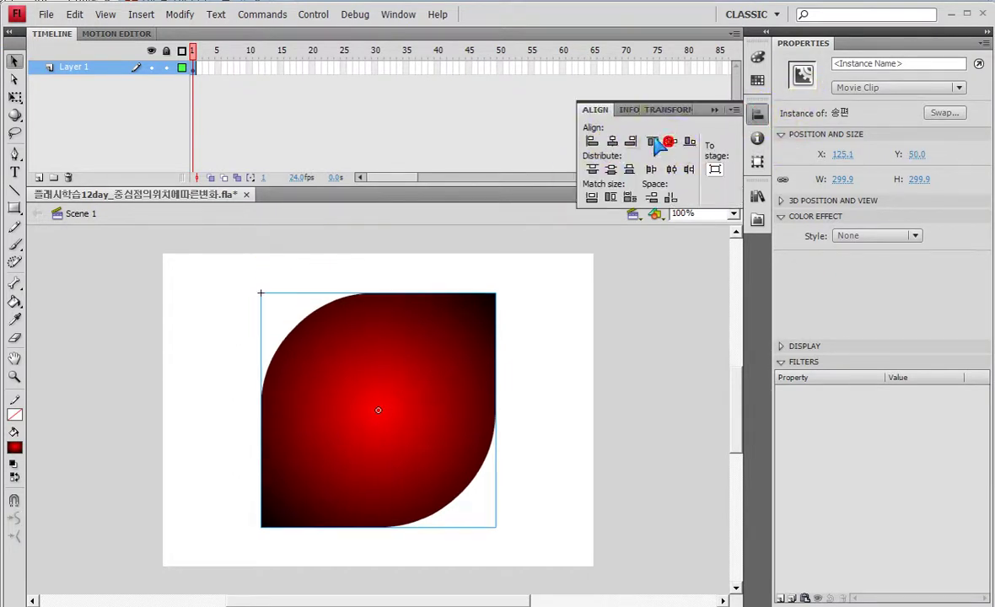
left_click(255, 417)
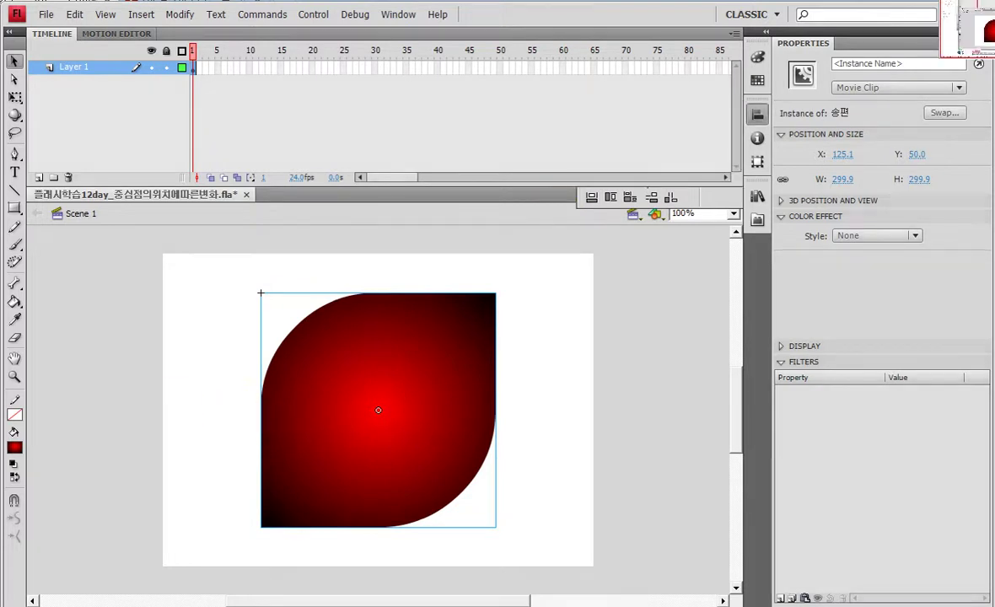
left_click_drag(229, 417, 552, 417)
left_click(384, 279)
mouse_move(384, 279)
left_mouse_down()
mouse_move(384, 479)
mouse_move(378, 398)
mouse_move(366, 399)
mouse_move(374, 432)
mouse_move(400, 420)
mouse_move(372, 403)
left_mouse_up()
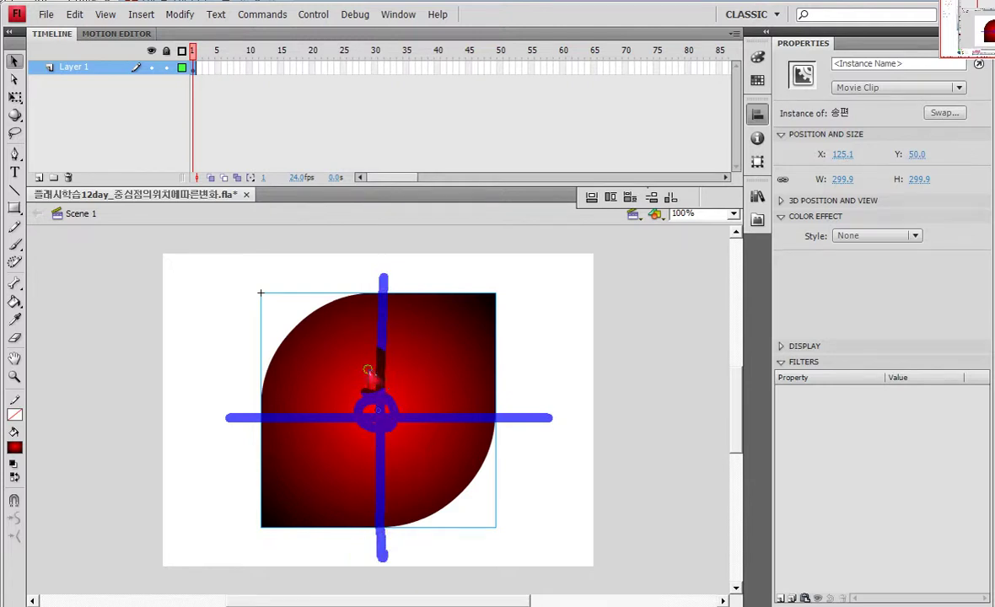
key("Escape")
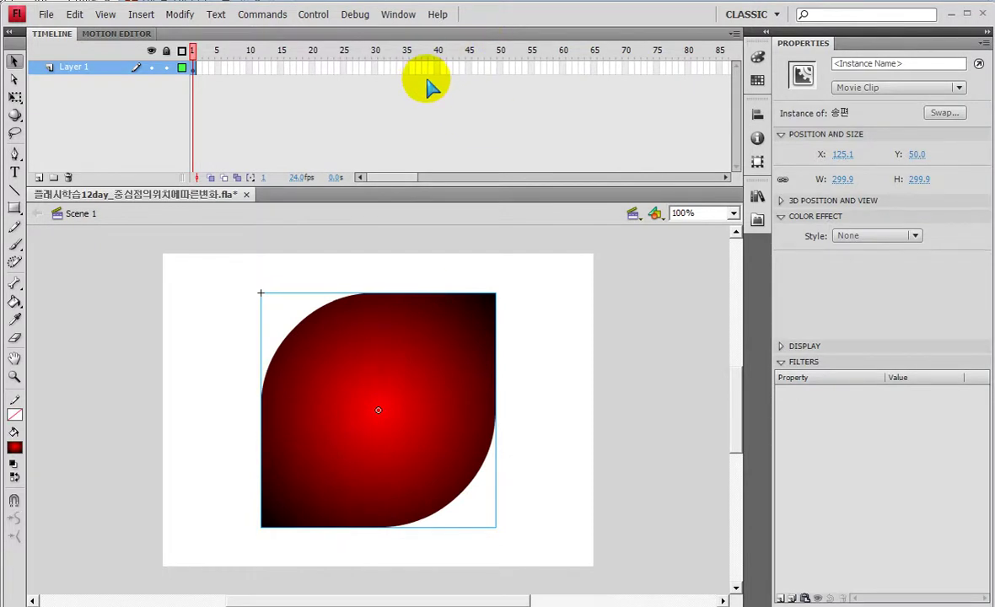
- Insert a keyframe at frame 50 of Layer 1 and create a classic tween between the two keyframes
left_click(500, 67)
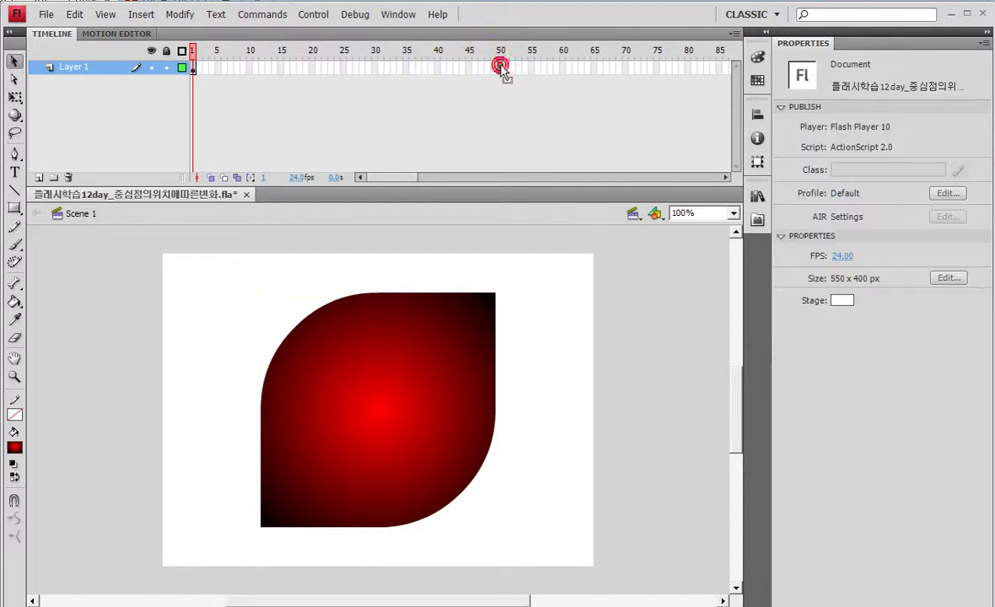
key("F6")
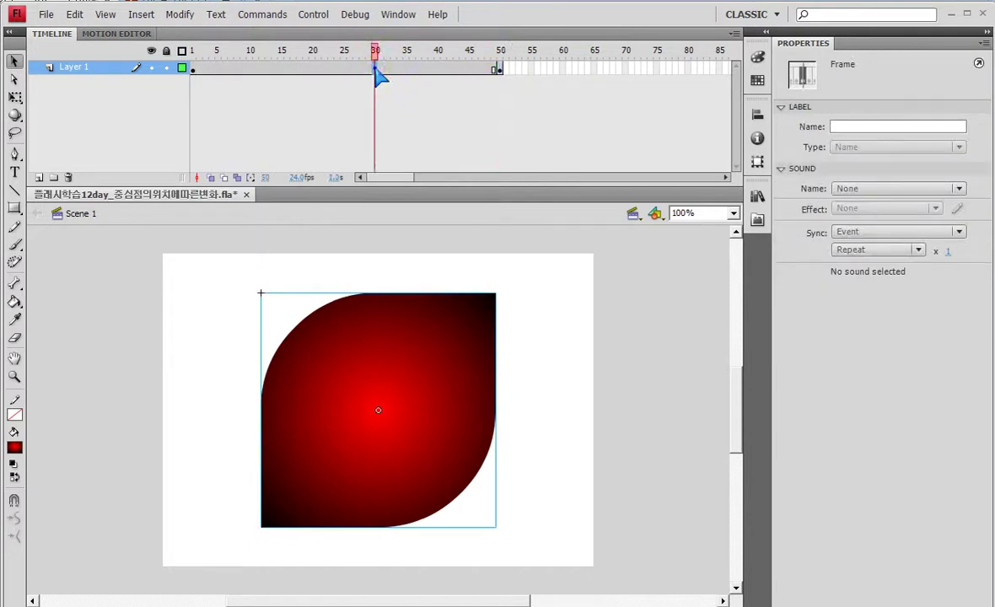
right_click(377, 74)
left_click(420, 102)
- Set the tween to rotate counterclockwise (CCW) 3 times and test the movie
left_click(858, 212)
left_click(856, 269)
left_click(938, 212)
type("3")
key("Return")
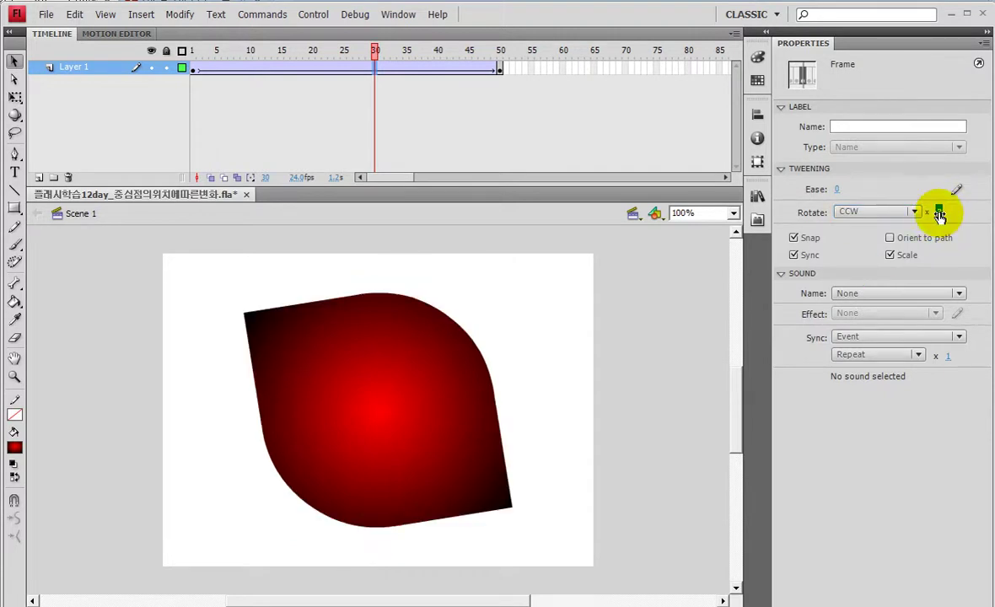
key("ctrl+Return")
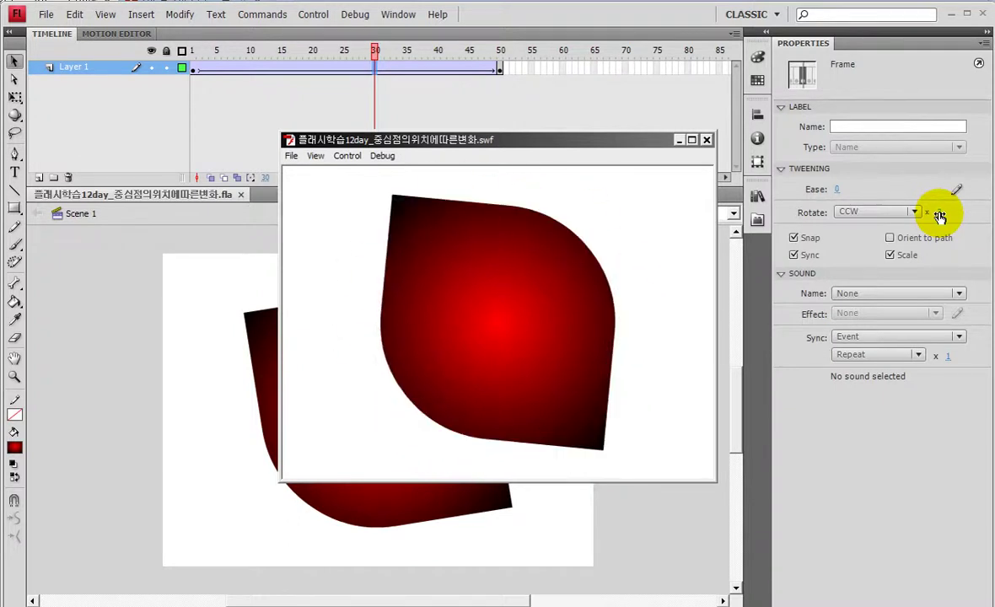
left_click(707, 140)
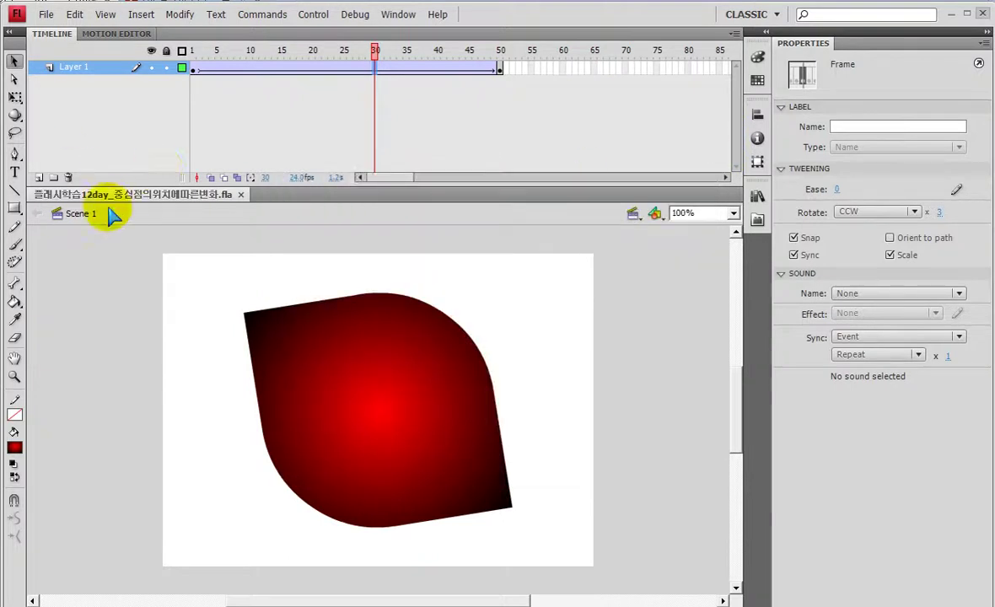
- Add a new layer above Layer 1 and delete Layer 1
left_click(40, 177)
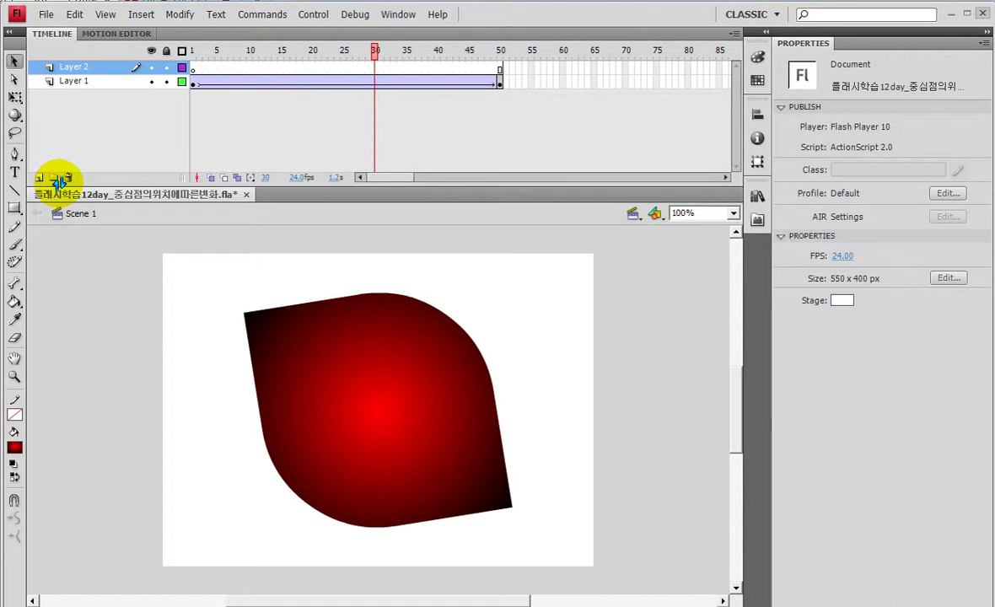
left_click(69, 81)
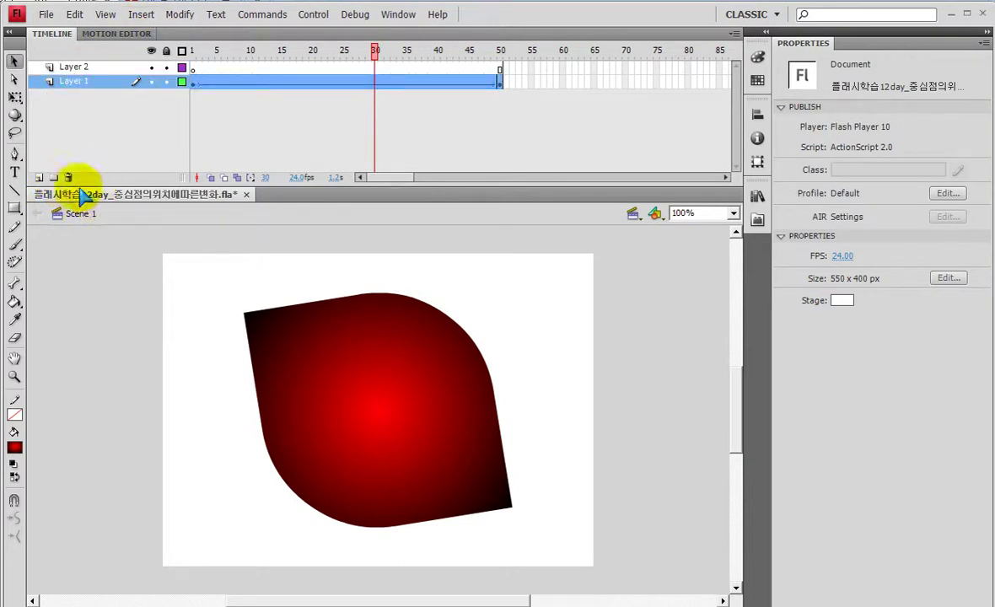
left_click(68, 178)
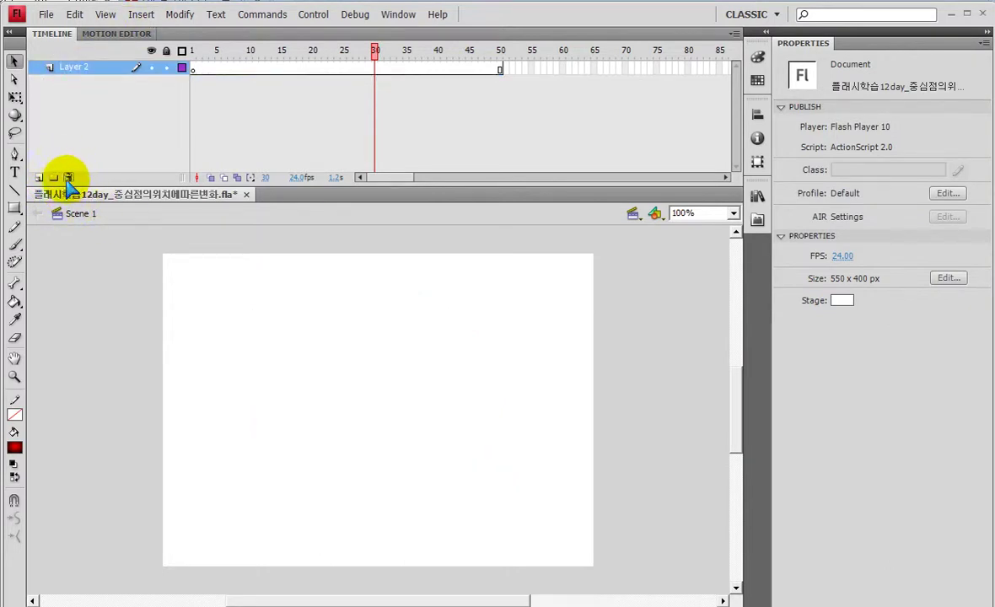
- Place the 송편 symbol from the library on Layer 2, at about X 174, Y 43 on the stage
left_click(758, 198)
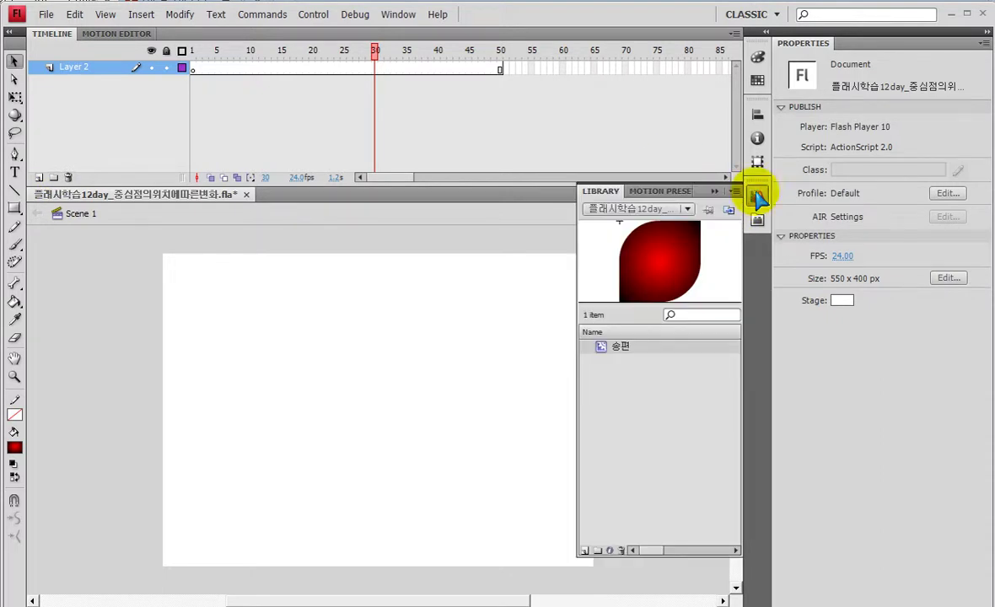
left_click_drag(651, 260, 418, 403)
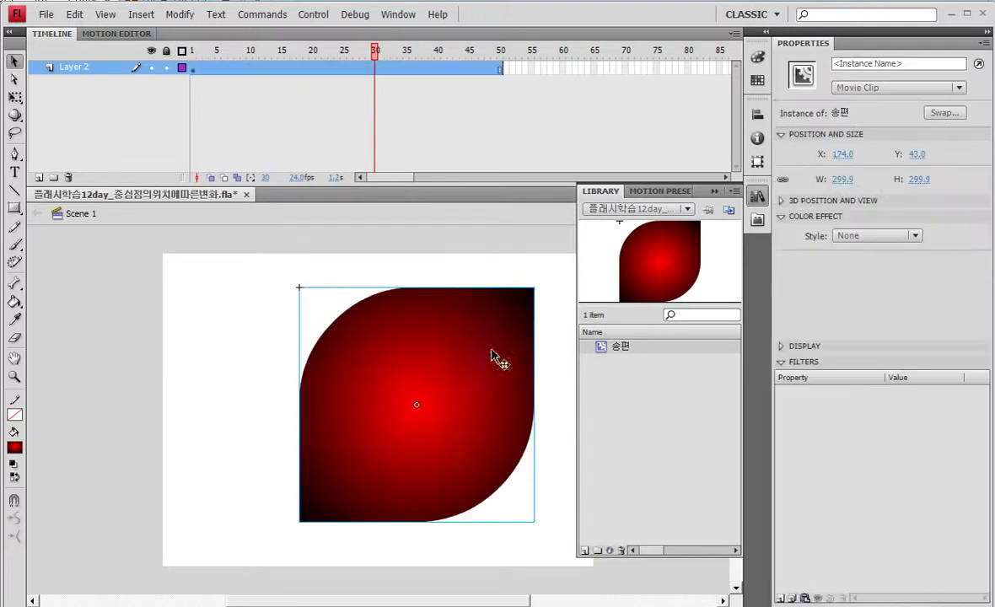
left_click(715, 193)
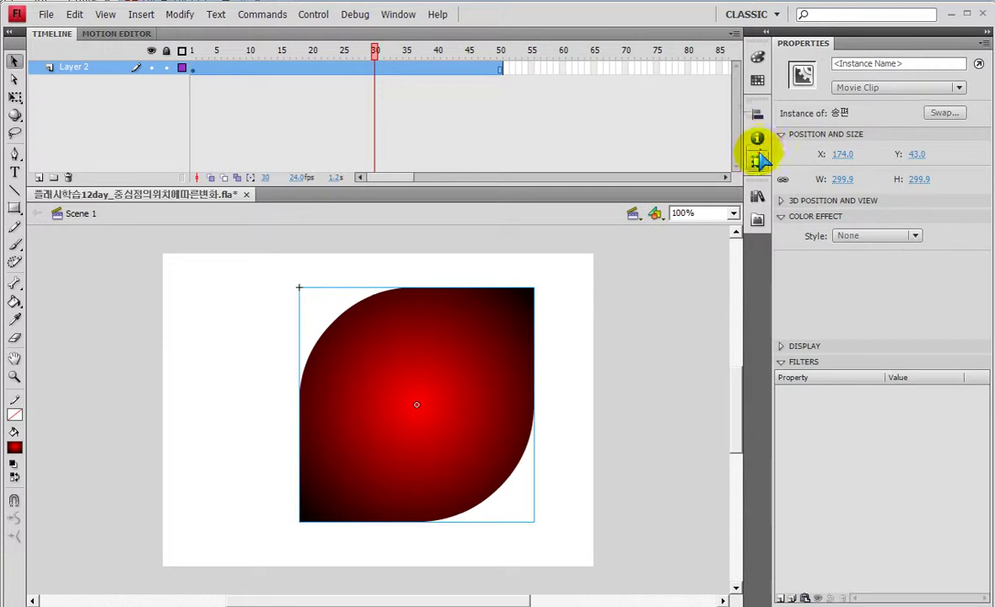
- Scale the 송편 instance to 45% and align it to the horizontal centre and top edge of the stage
left_click(757, 161)
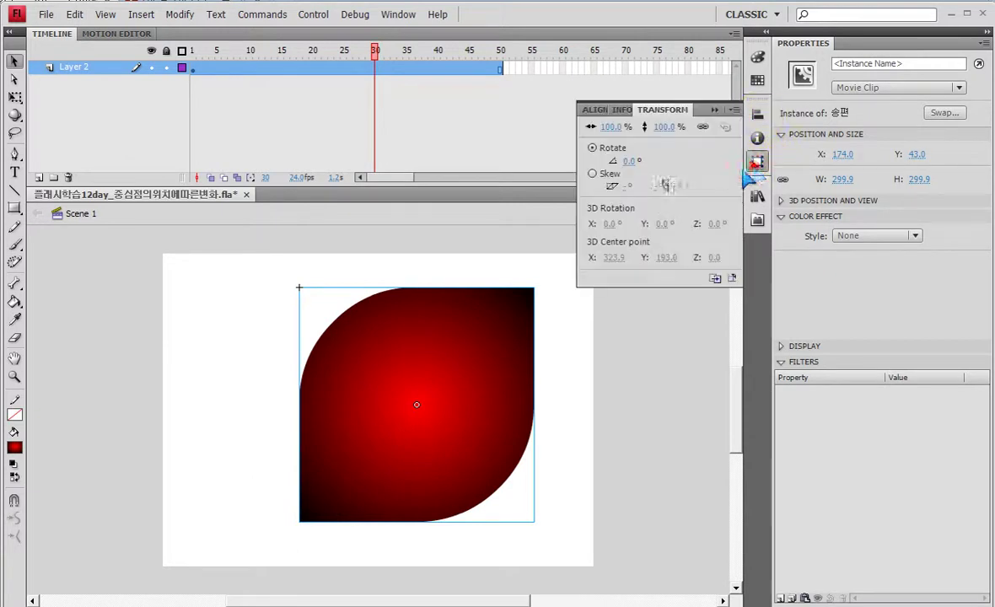
left_click(604, 126)
type("83")
key("Return")
left_click_drag(607, 127, 574, 126)
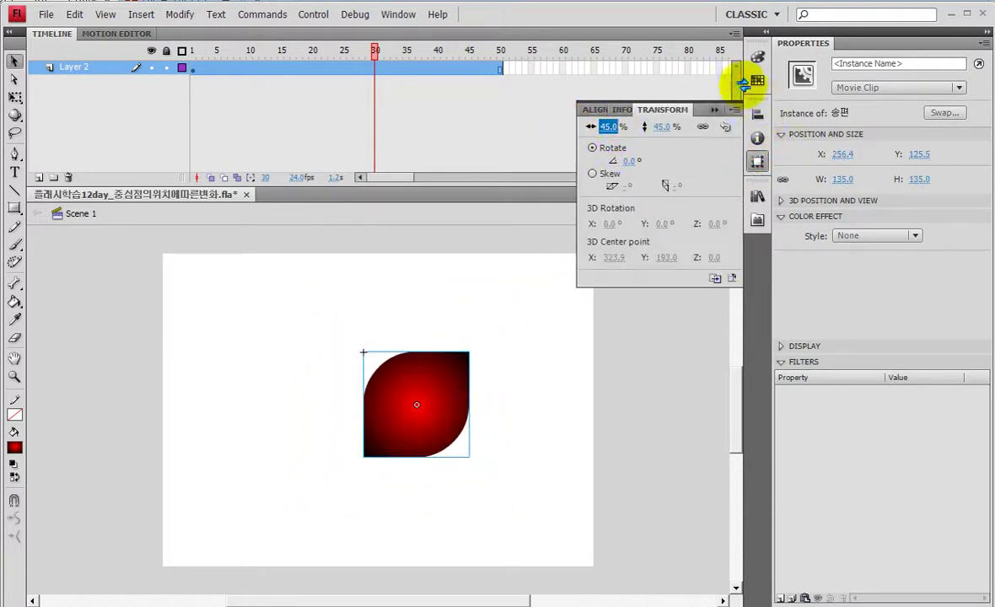
left_click(758, 108)
left_click(612, 141)
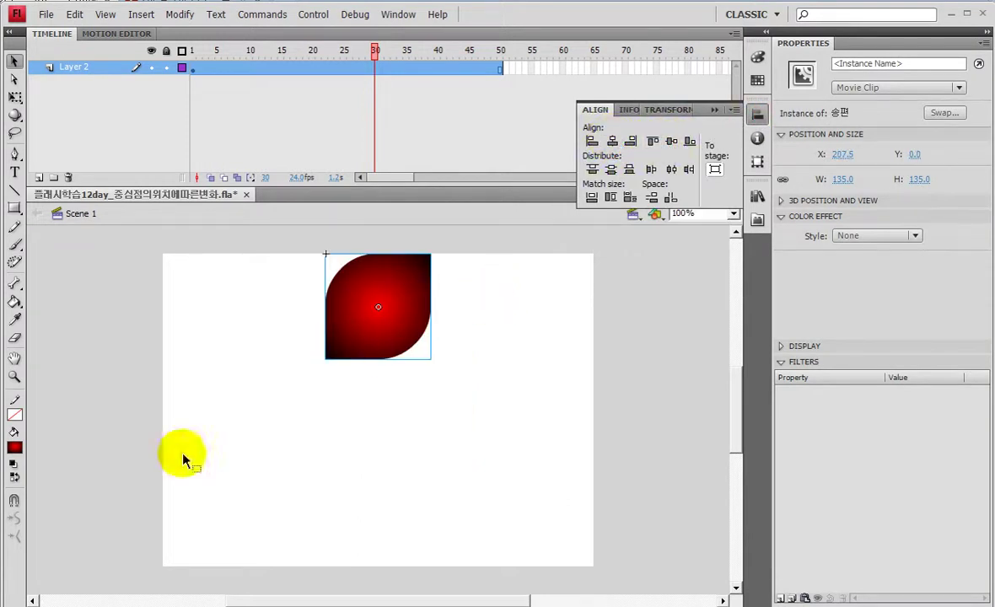
key("ctrl+2")
left_click_drag(155, 406, 603, 407)
left_click_drag(376, 254, 377, 582)
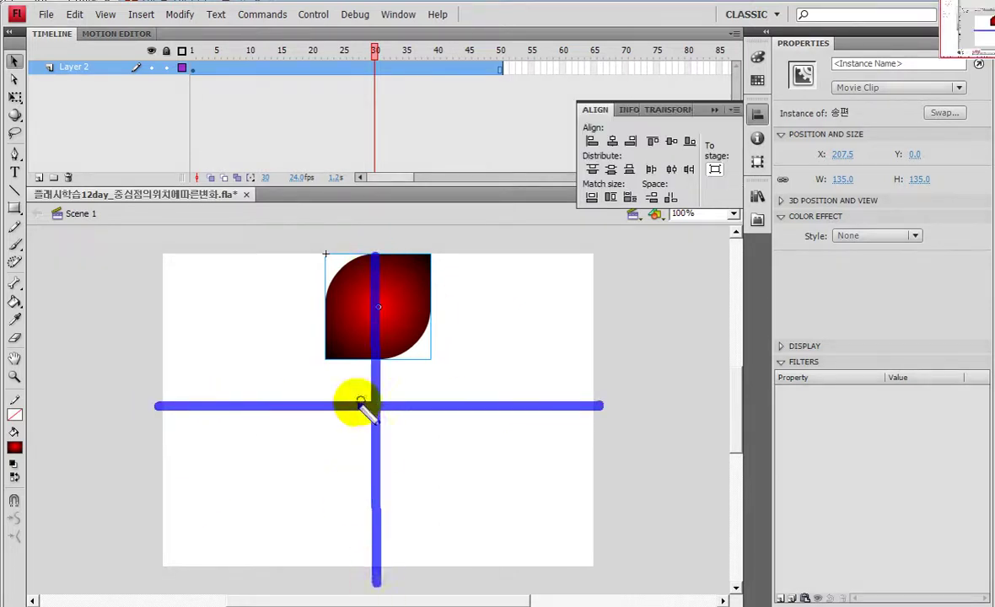
left_click_drag(390, 406, 356, 400)
key("Escape")
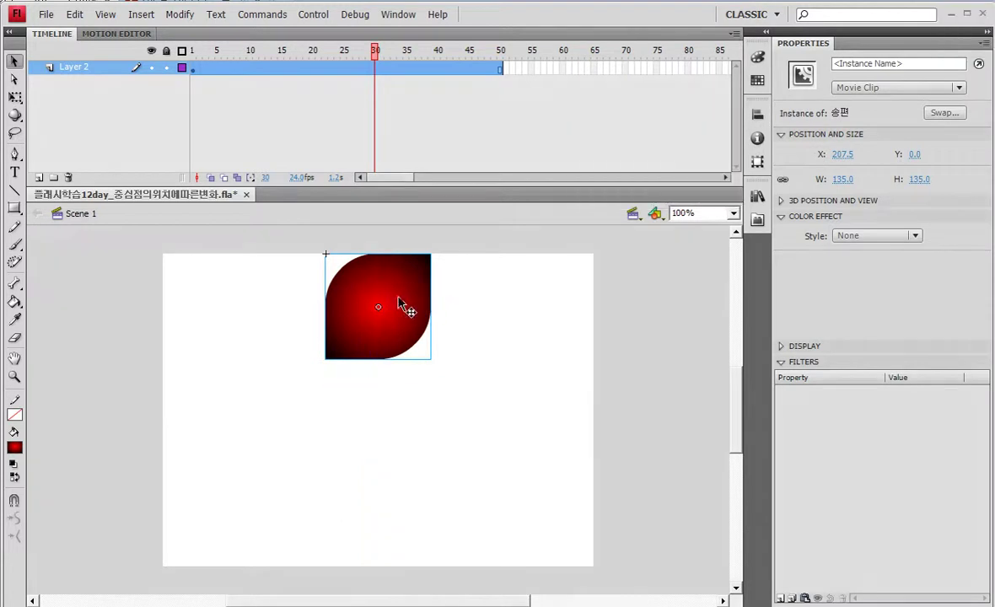
- Scale the 송편 instance down to 21% and align it to the top edge of the stage
left_click(758, 161)
left_click(608, 127)
type("21")
key("Return")
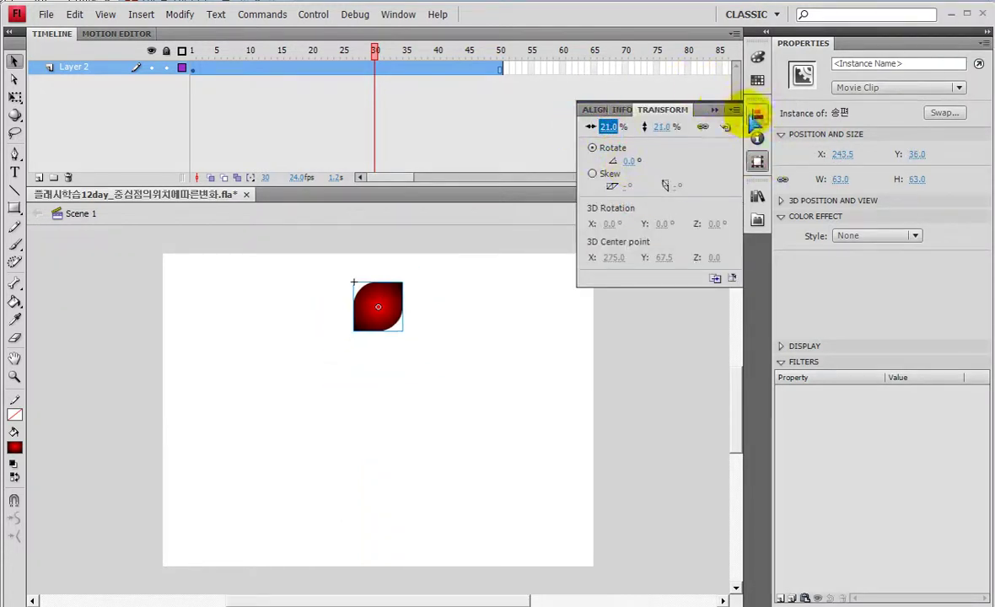
left_click(758, 114)
left_click(672, 143)
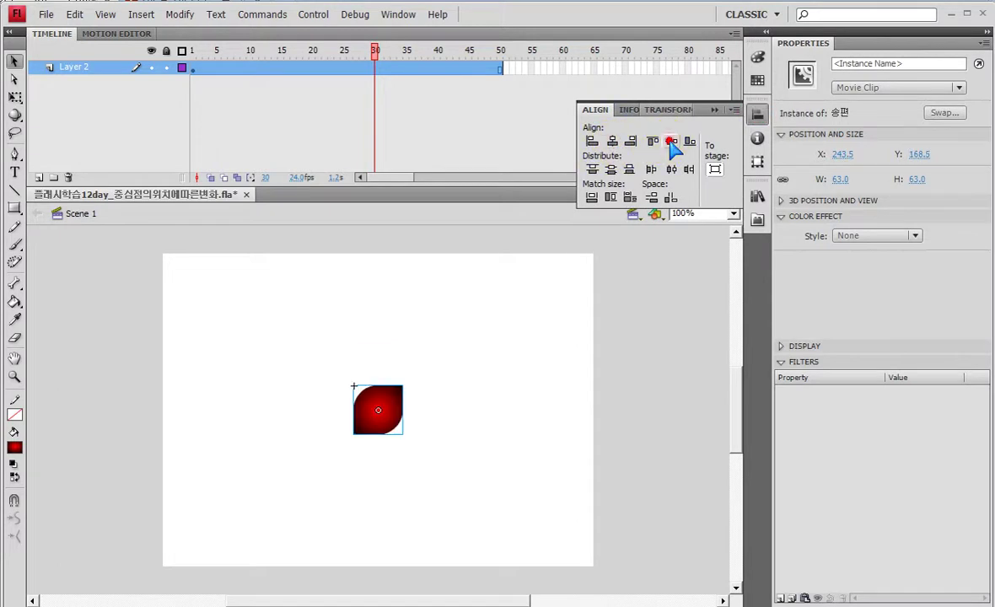
left_click(652, 141)
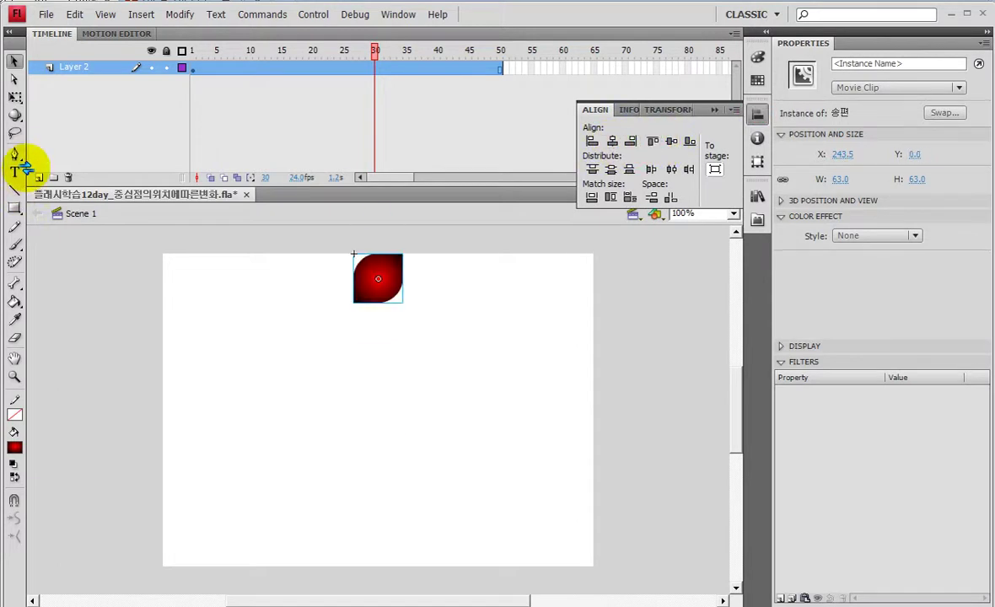
mouse_move(378, 280)
left_mouse_down()
mouse_move(382, 422)
mouse_move(408, 365)
left_mouse_up()
key("Escape")
- Use Free Transform to move the 송편 instance's centre point down to about the middle of the stage
key("ctrl+k")
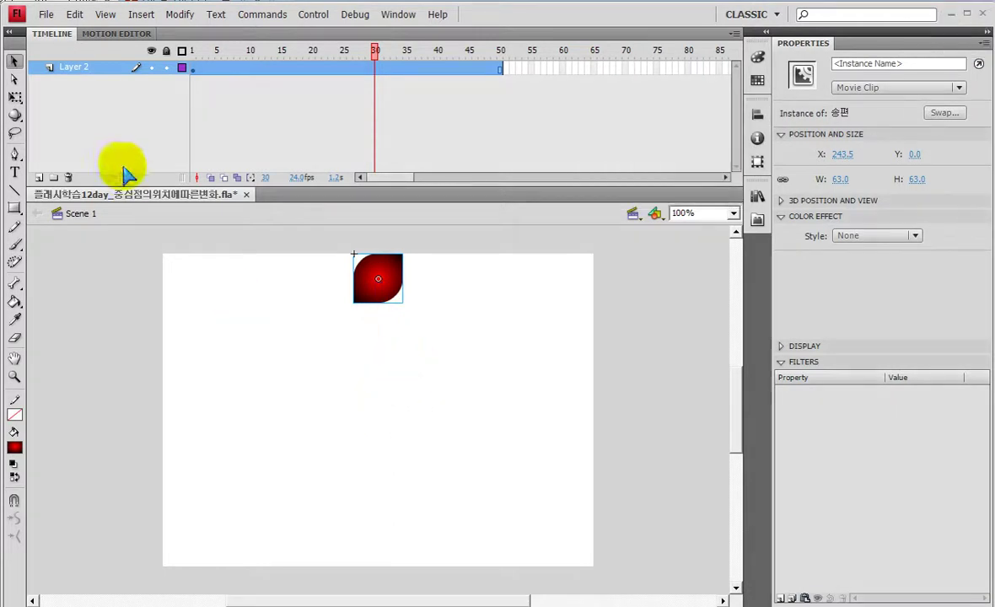
left_click(15, 95)
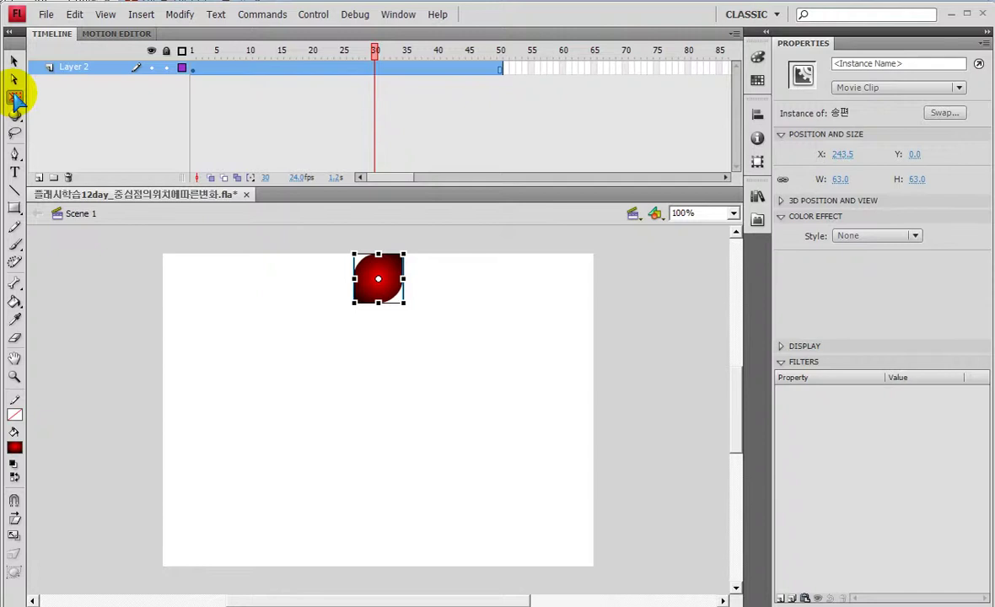
left_click(15, 97)
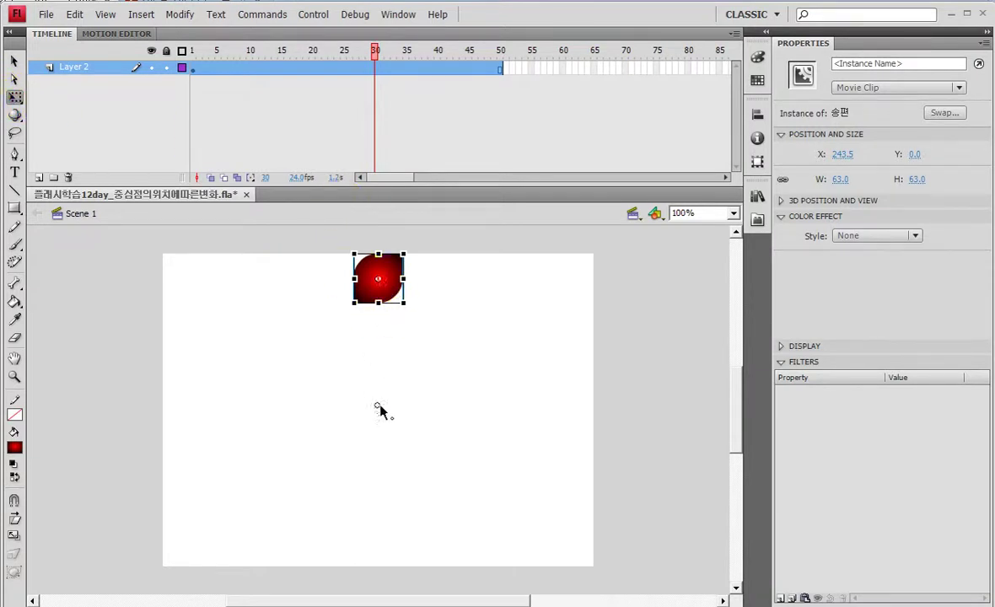
left_click_drag(380, 398, 380, 403)
key("v")
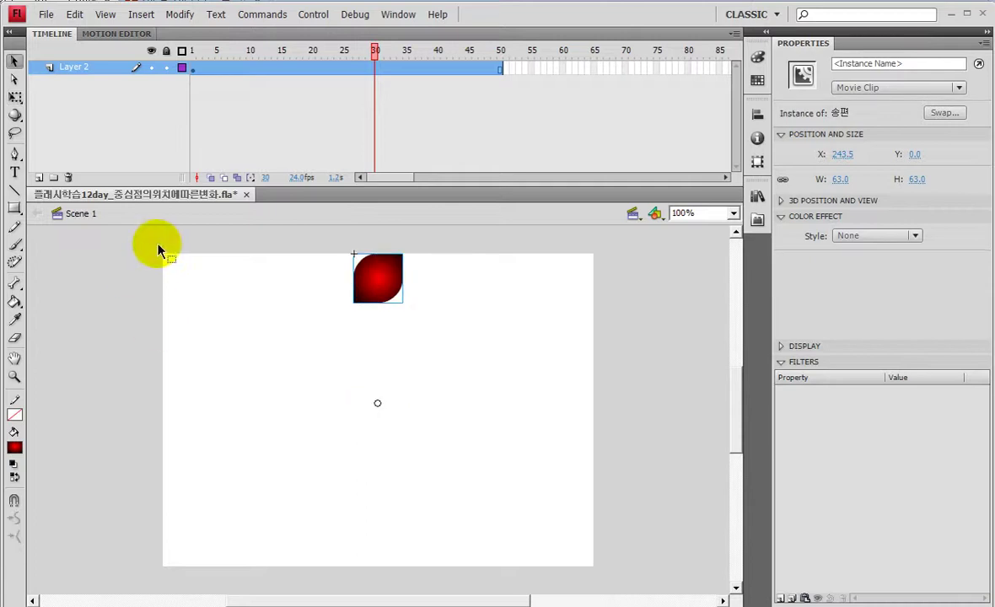
- Insert a keyframe at frame 50 of Layer 2 and create a classic tween between its two keyframes
left_click(498, 68)
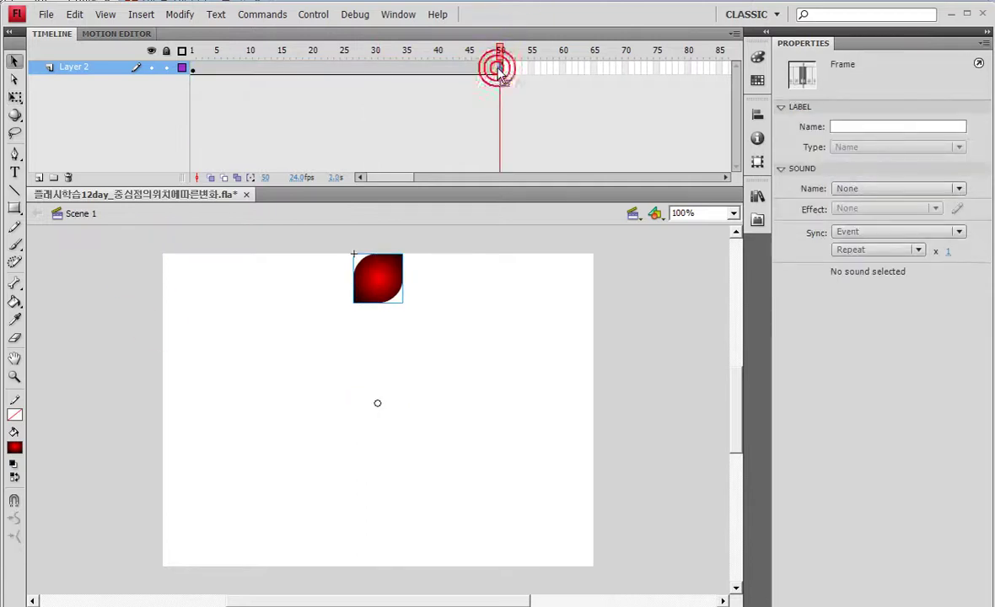
right_click(391, 72)
left_click(421, 106)
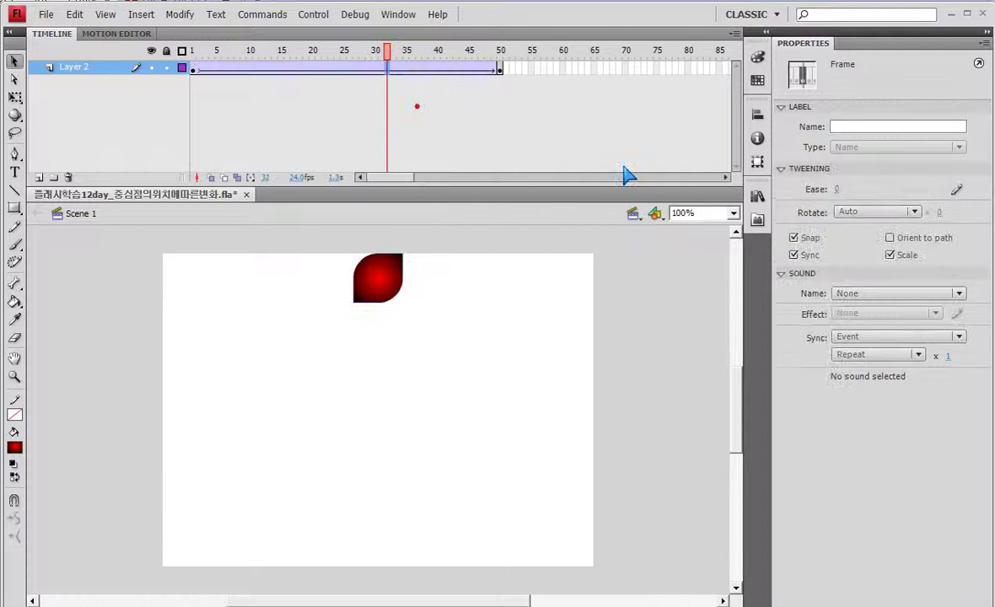
- Set the Layer 2 tween to rotate clockwise (CW) 3 times
left_click(852, 218)
left_click(852, 252)
left_click(943, 211)
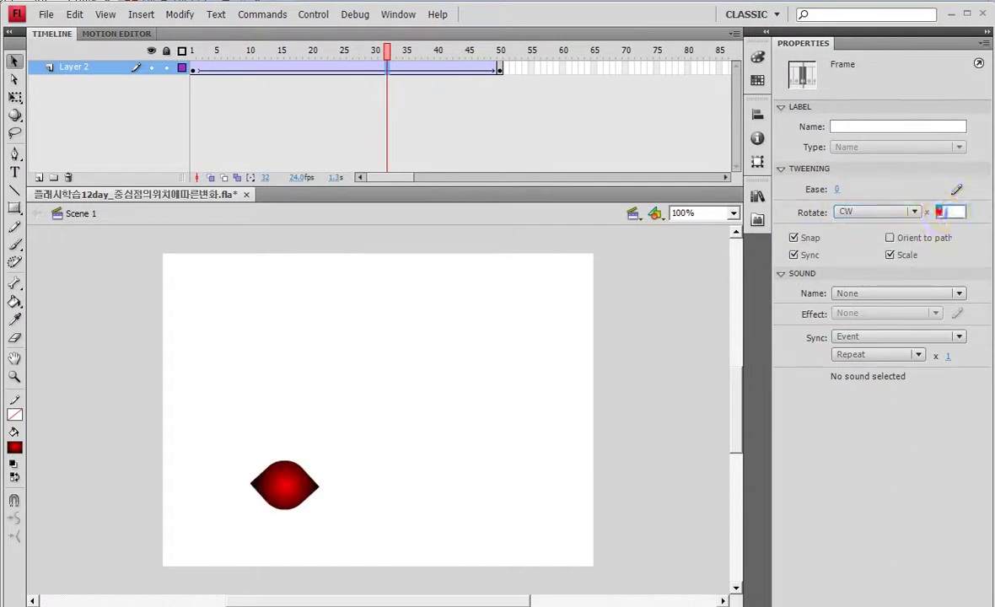
type("3")
key("Return")
- Save the document, test the movie to check the leaf's orbiting rotation, and close the preview
key("ctrl+s")
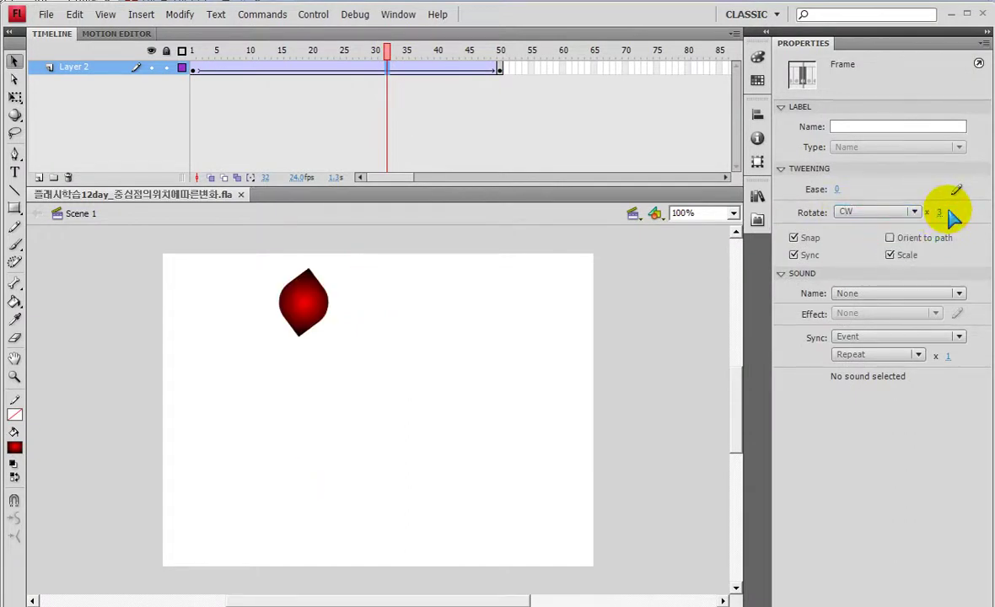
key("ctrl+Return")
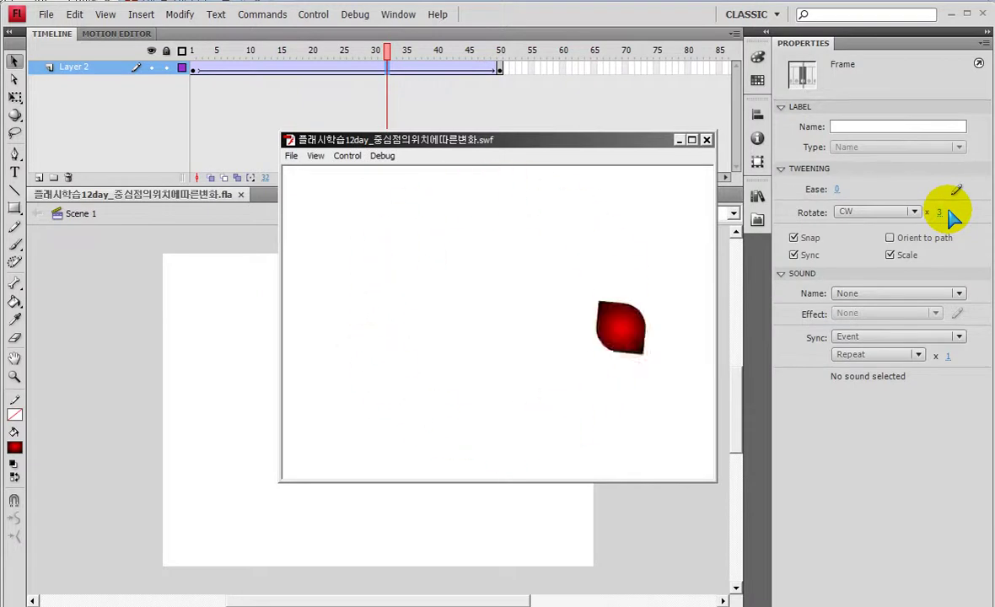
left_click(707, 140)
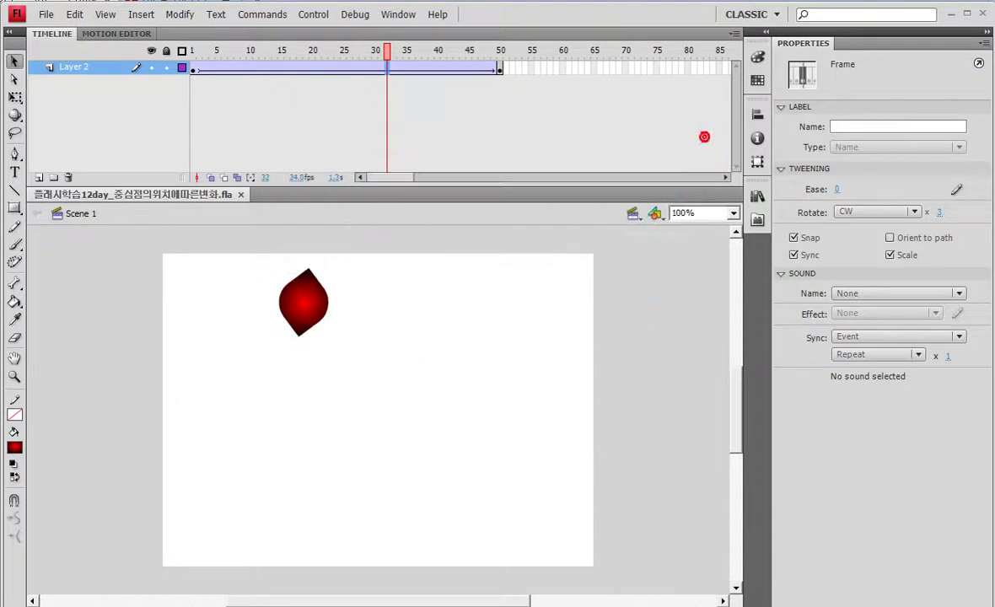